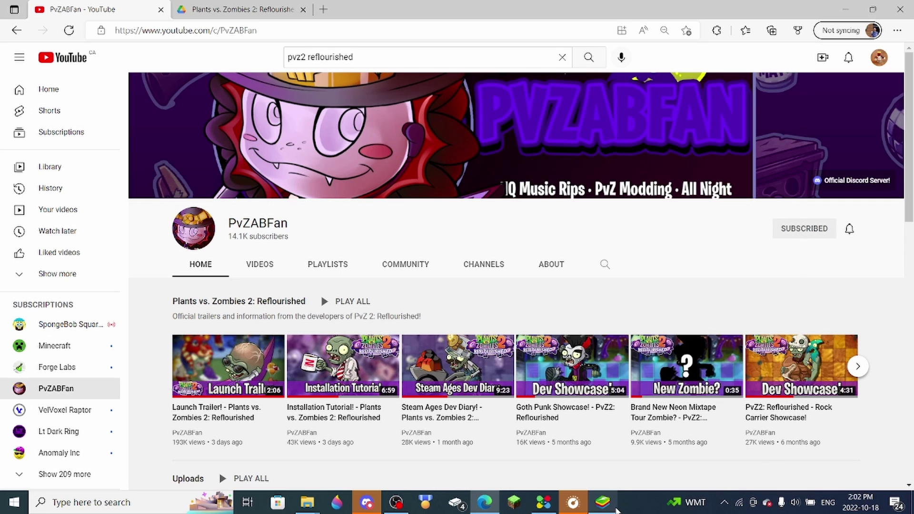
# Switch to BlueStacks App Player, return it to its home screen, and minimize it
pyautogui.click(603, 503)
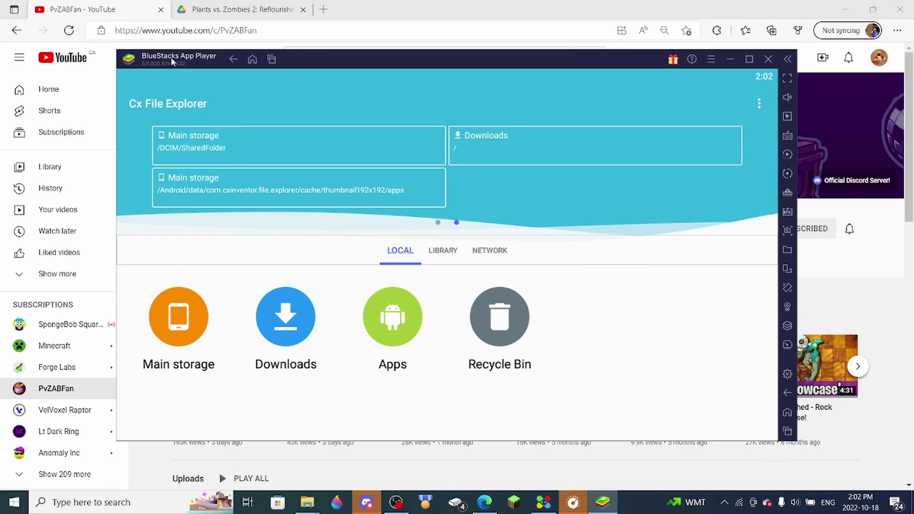
pyautogui.click(252, 59)
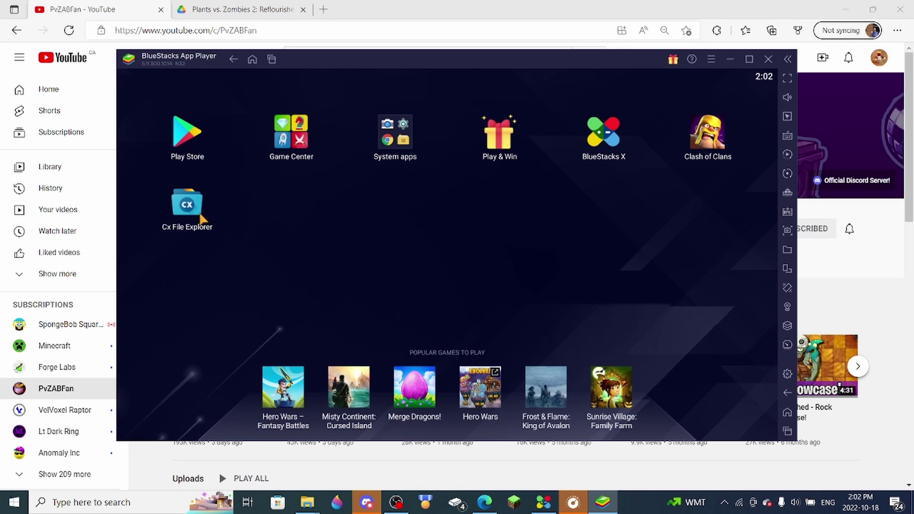
pyautogui.click(730, 60)
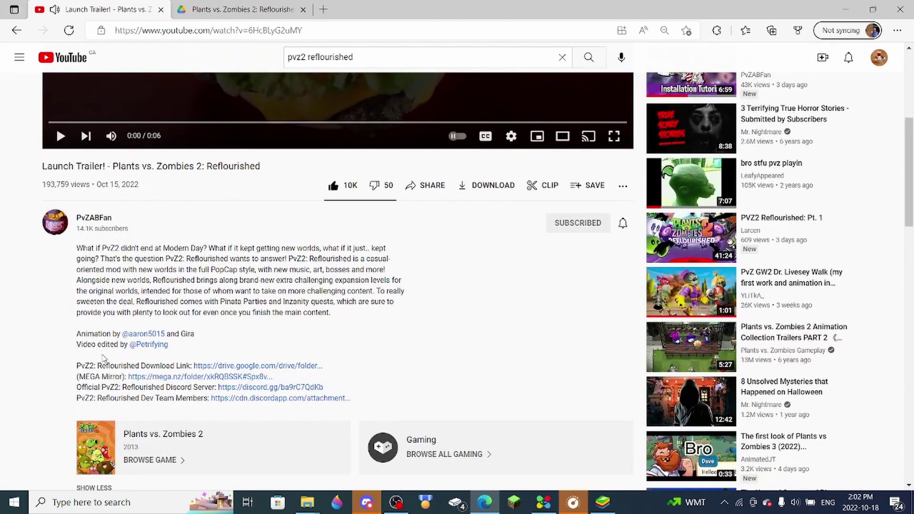
# Open the PvZ2: Reflourished Google Drive download folder from the launch trailer's video description
pyautogui.click(212, 368)
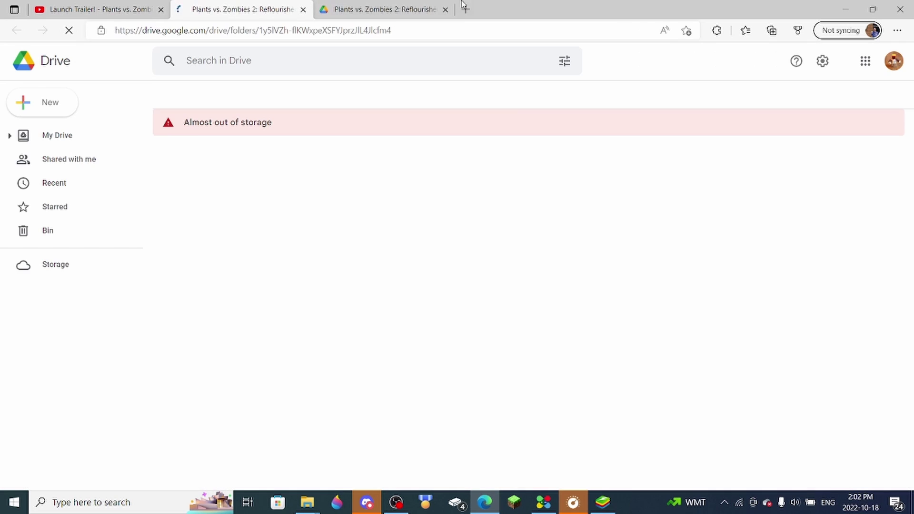
pyautogui.click(400, 4)
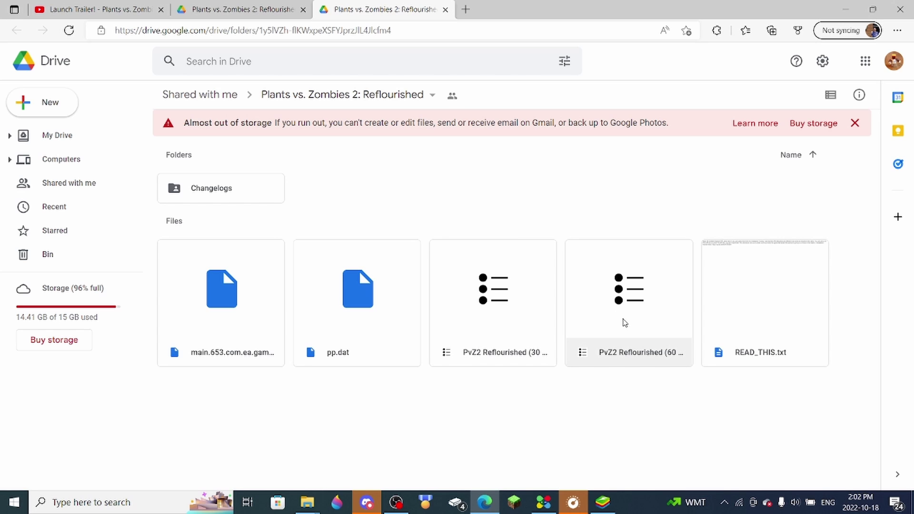
# Place BlueStacks over the pvz2 refloursished files folder and drop the BlueStacks10Installer file into the emulator window
pyautogui.click(603, 502)
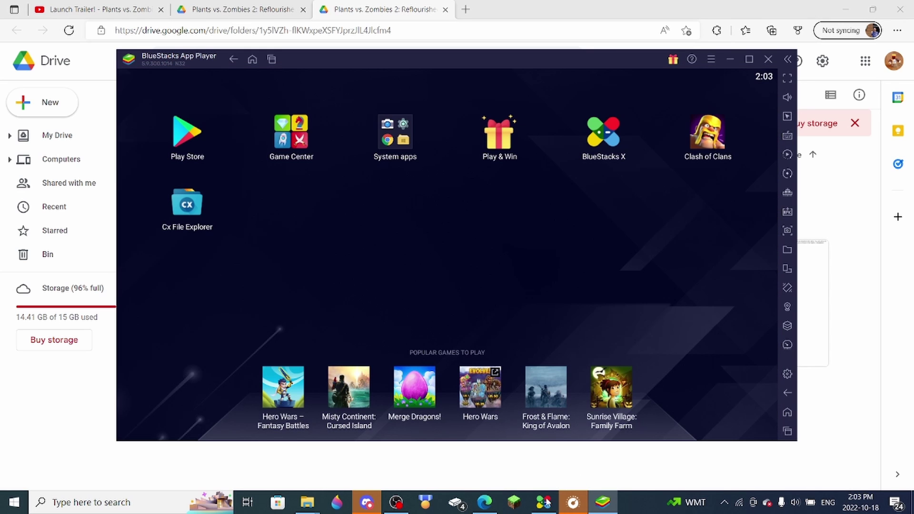
pyautogui.moveTo(541, 71); pyautogui.dragTo(717, 205)
pyautogui.moveTo(307, 502)
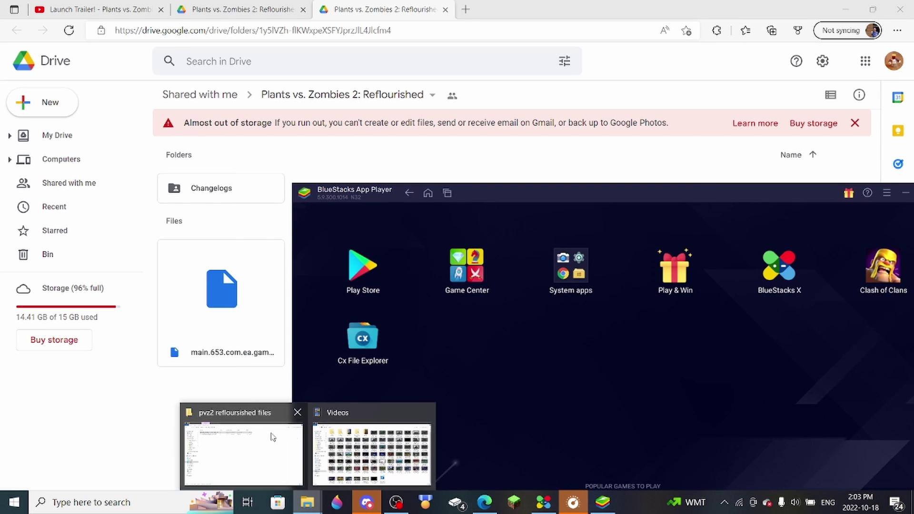
pyautogui.click(267, 453)
pyautogui.click(608, 503)
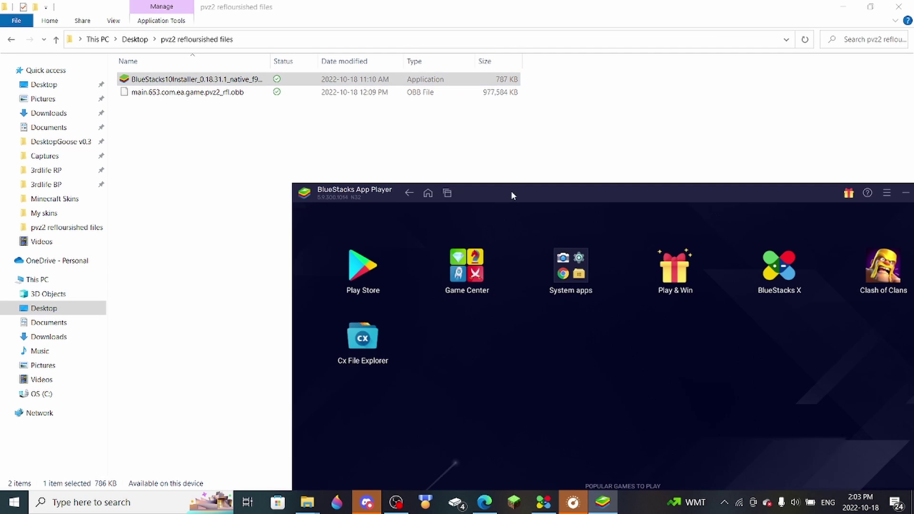
pyautogui.moveTo(512, 192); pyautogui.dragTo(435, 181)
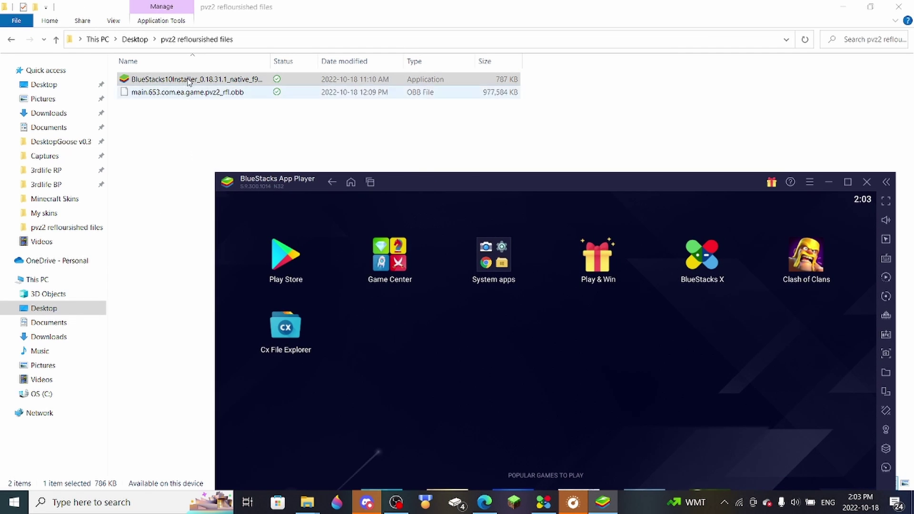
pyautogui.moveTo(181, 79); pyautogui.dragTo(407, 380)
# Maximize BlueStacks, launch PvZ 2: Reflourished once so it creates its folders, and return to the home screen
pyautogui.click(847, 182)
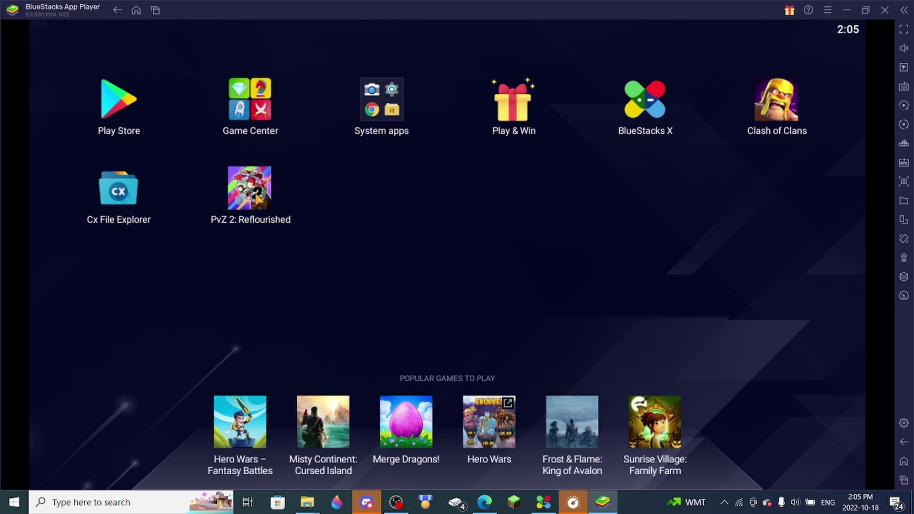
pyautogui.click(261, 199)
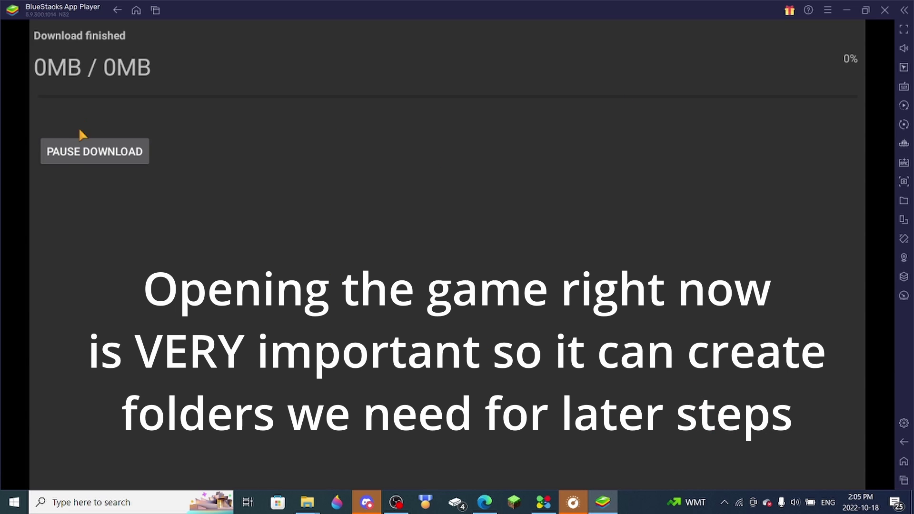
pyautogui.click(133, 15)
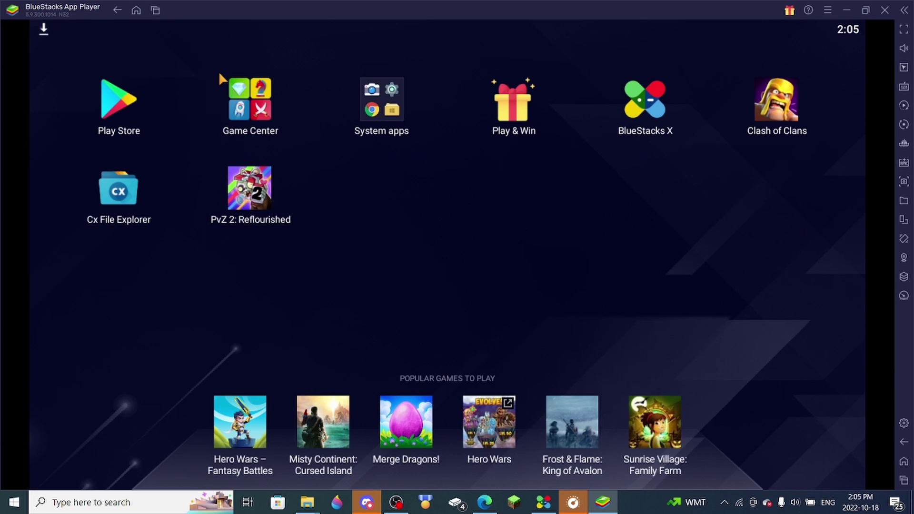
# In Cx File Explorer, check the game's folder under Android/obb in main storage, and return to the home screen
pyautogui.click(117, 187)
pyautogui.click(87, 107)
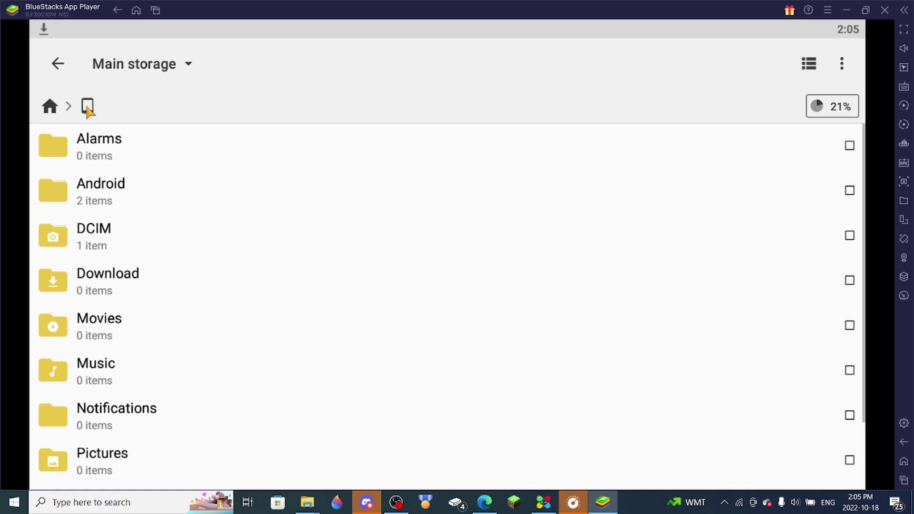
pyautogui.click(54, 110)
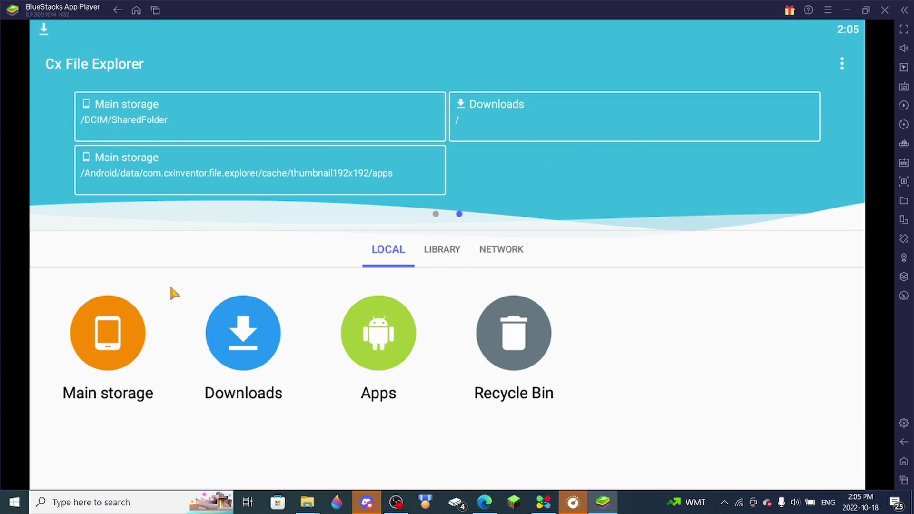
pyautogui.click(155, 337)
pyautogui.scroll(-2, 179, 265)
pyautogui.scroll(-2, 175, 255)
pyautogui.scroll(2, 173, 255)
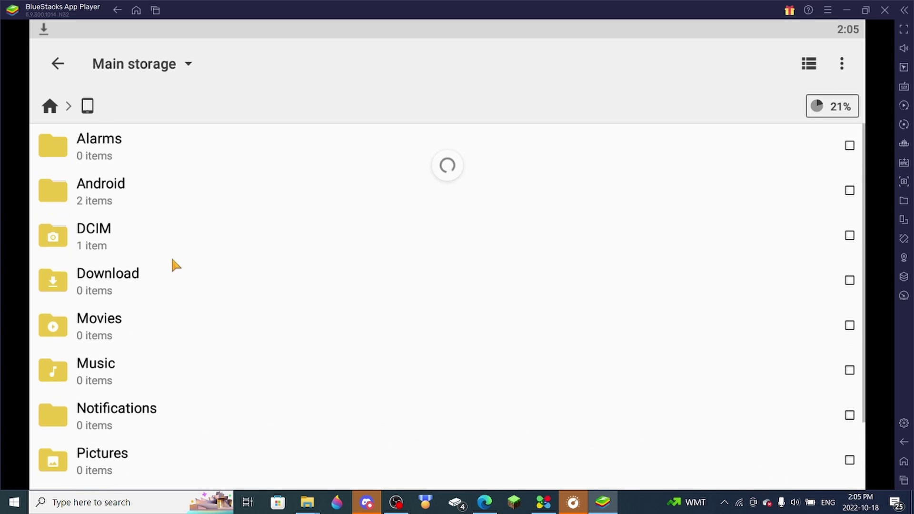
pyautogui.click(128, 190)
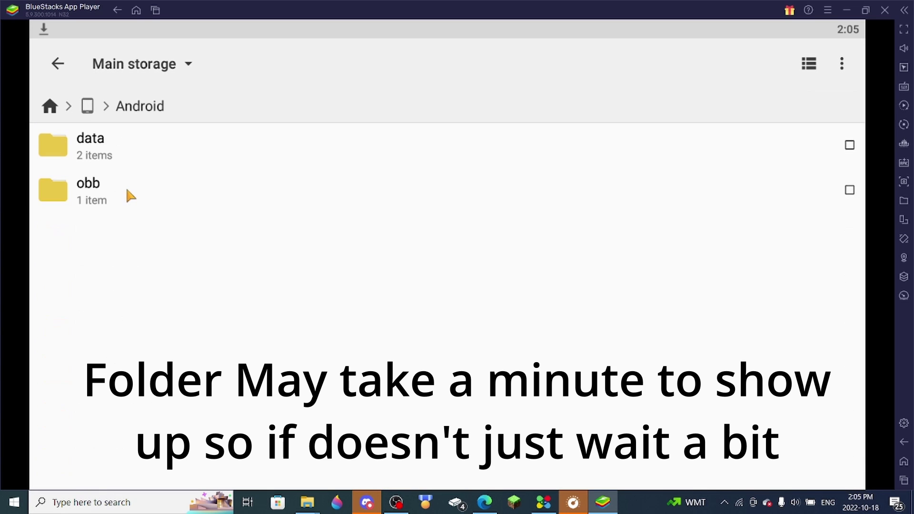
pyautogui.click(126, 193)
pyautogui.click(129, 148)
pyautogui.click(153, 106)
pyautogui.click(88, 106)
pyautogui.click(57, 63)
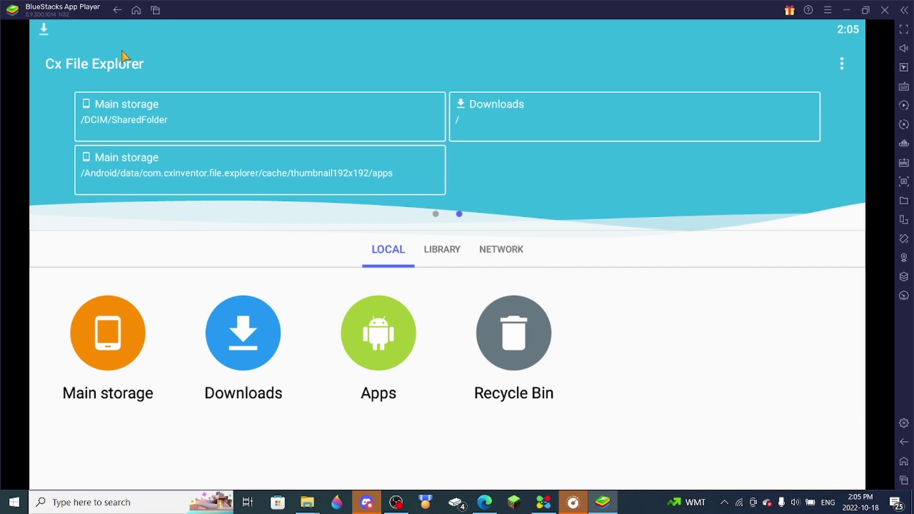
pyautogui.click(137, 10)
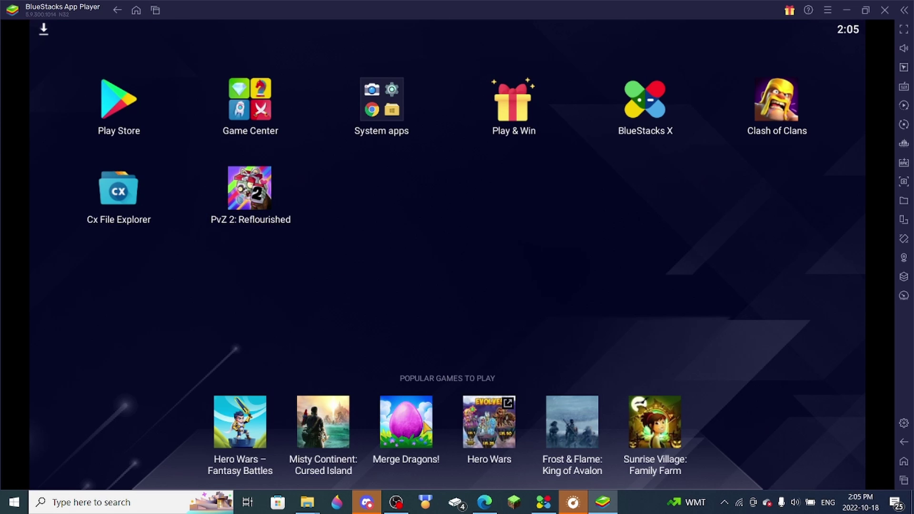
# Import main.653.com.ea.game.pvz2_rfl.obb from the desktop folder pvz2 refloursished files into BlueStacks through Media Manager
pyautogui.moveTo(339, 499)
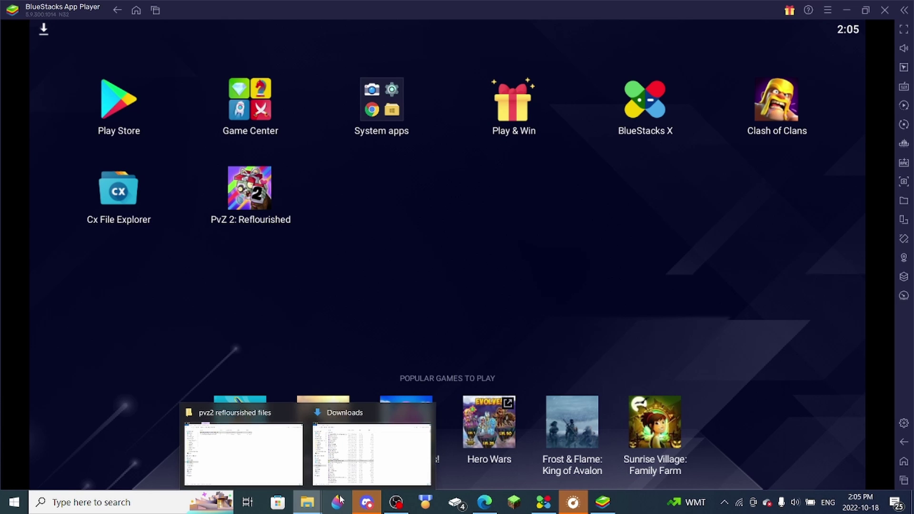
pyautogui.moveTo(261, 458)
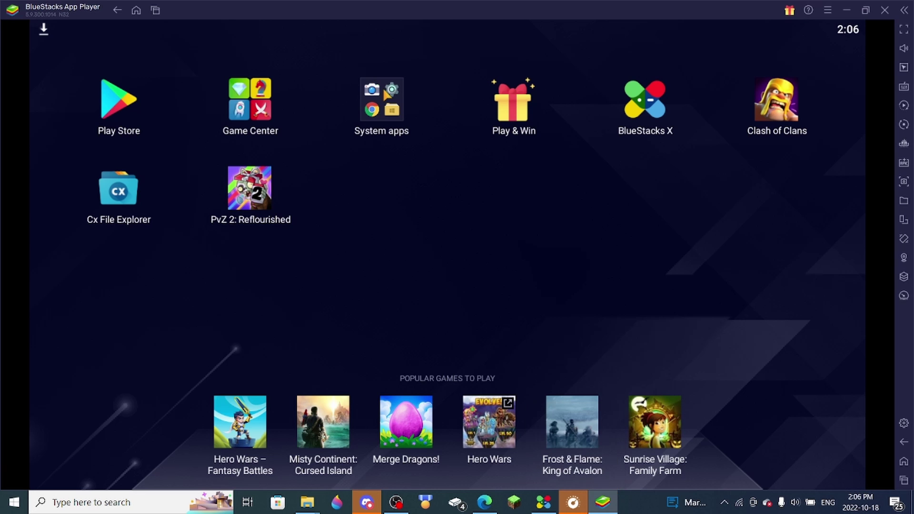
pyautogui.click(391, 96)
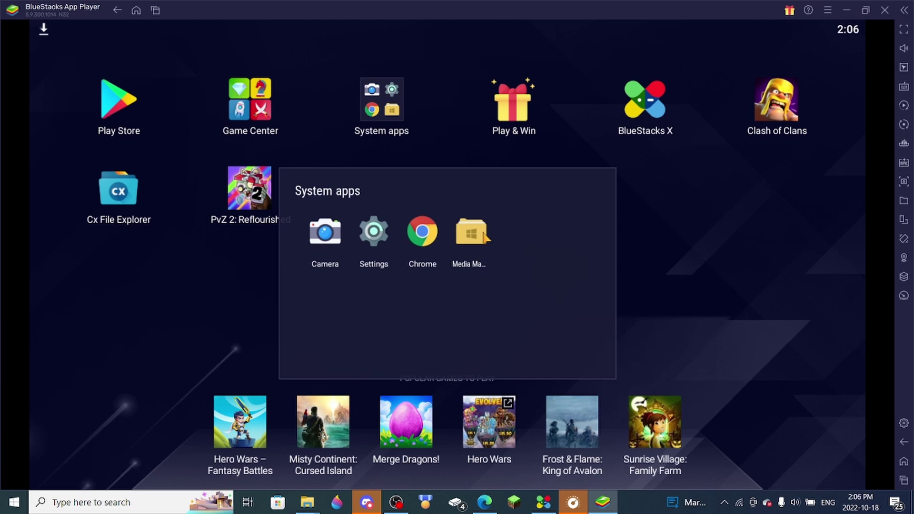
pyautogui.click(474, 234)
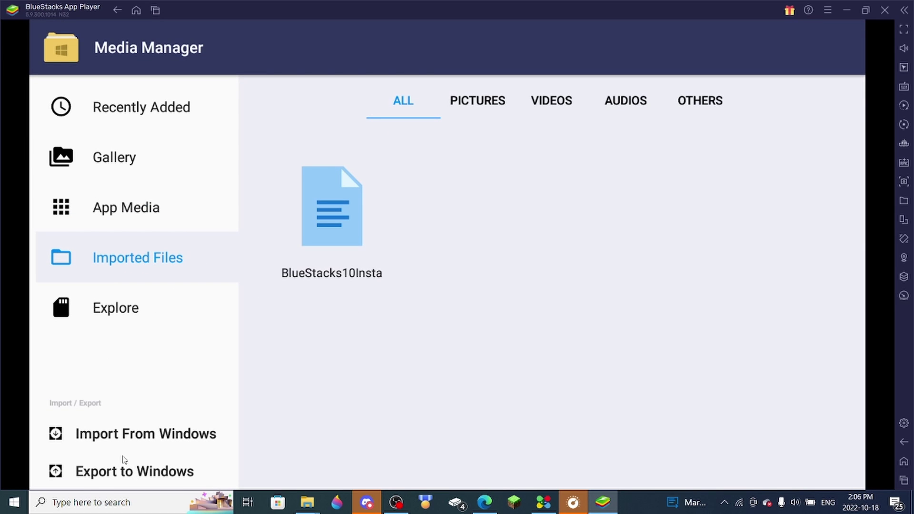
pyautogui.click(116, 434)
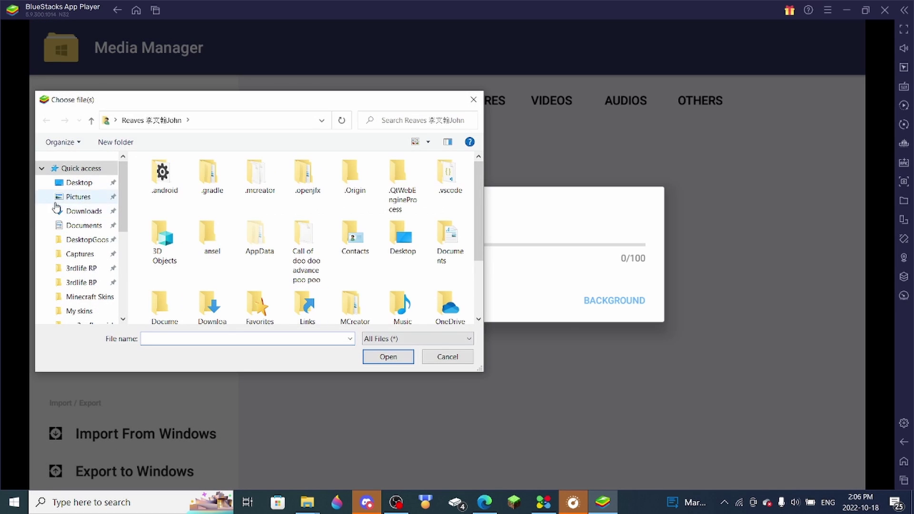
pyautogui.click(65, 185)
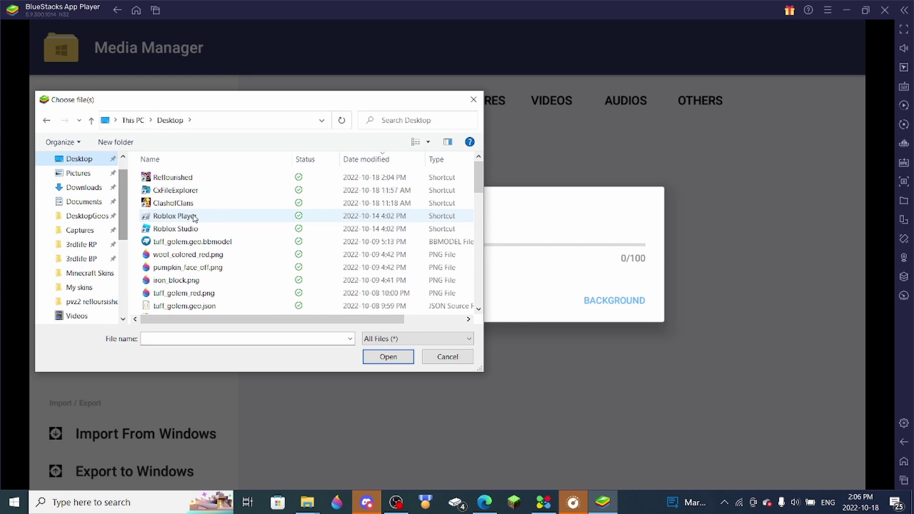
pyautogui.doubleClick(213, 195)
pyautogui.click(208, 191)
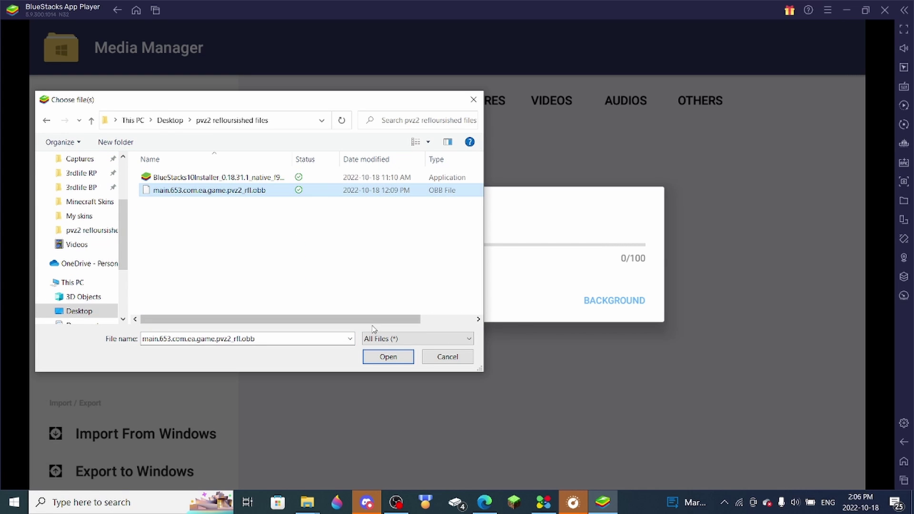
pyautogui.click(389, 357)
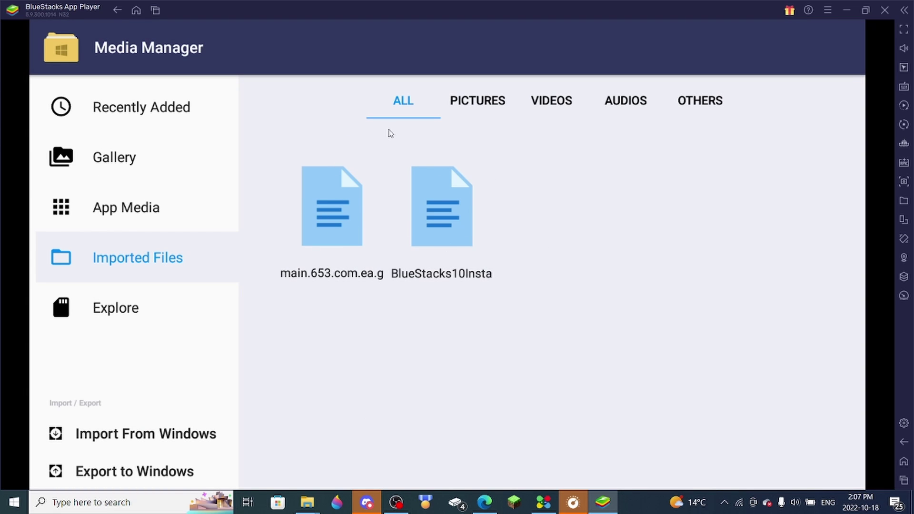
# In Cx File Explorer, mark main.653.com.ea.game.pvz2_rfl.obb in DCIM/SharedFolder of main storage for moving
pyautogui.click(136, 10)
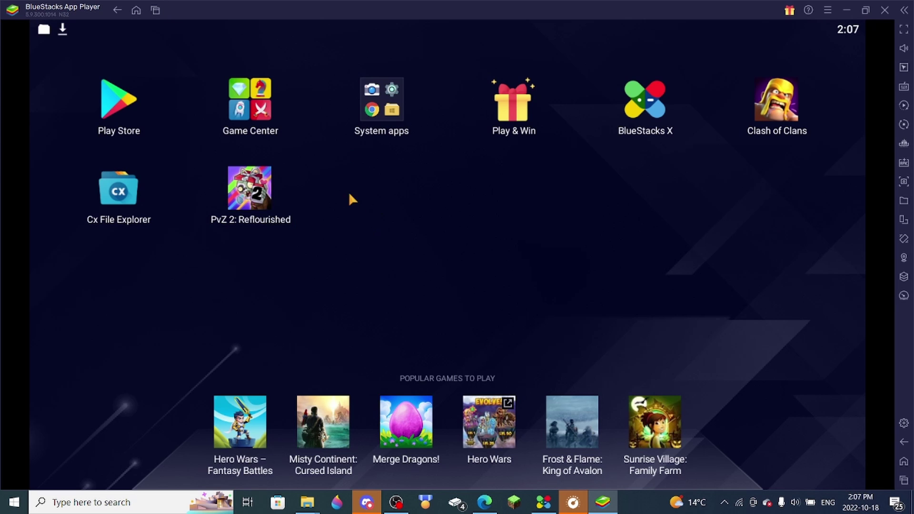
pyautogui.click(109, 202)
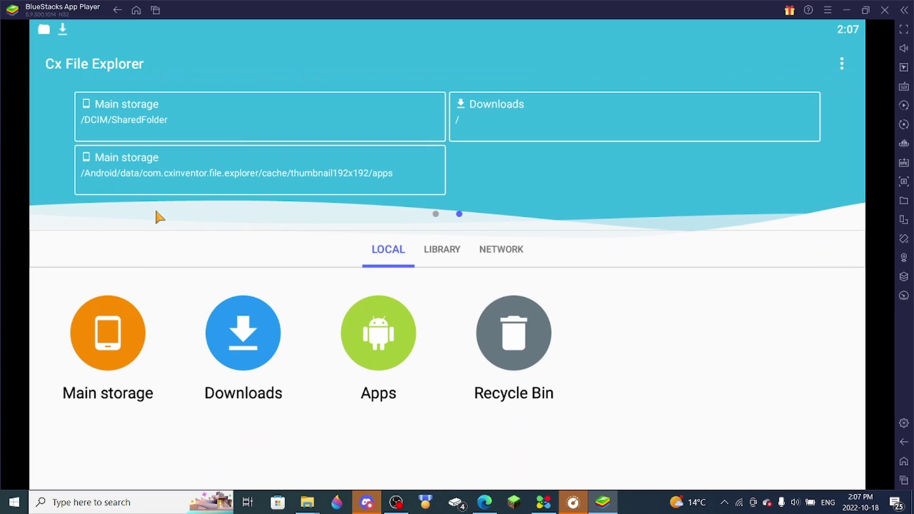
pyautogui.click(113, 325)
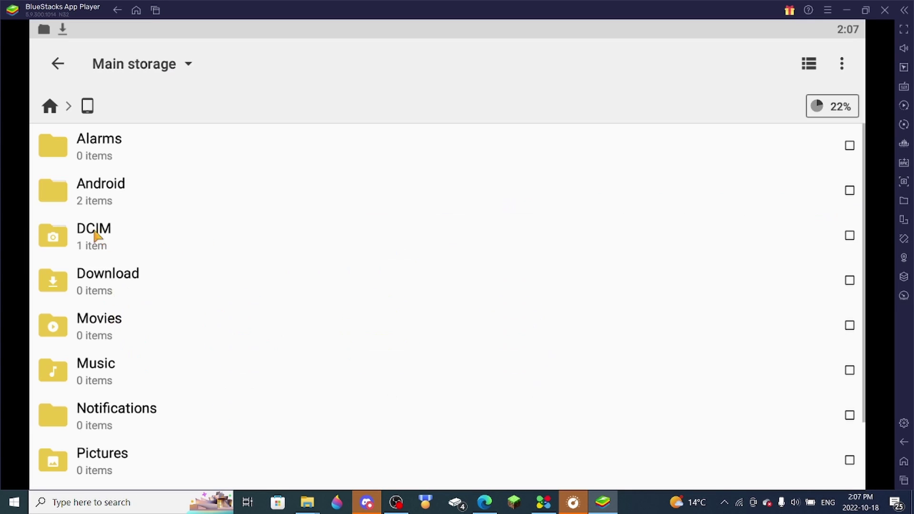
pyautogui.click(95, 243)
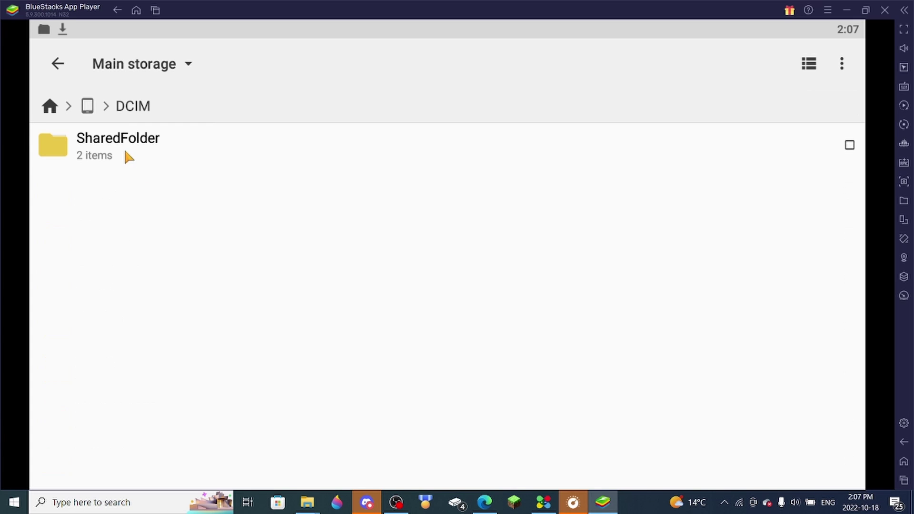
pyautogui.click(124, 147)
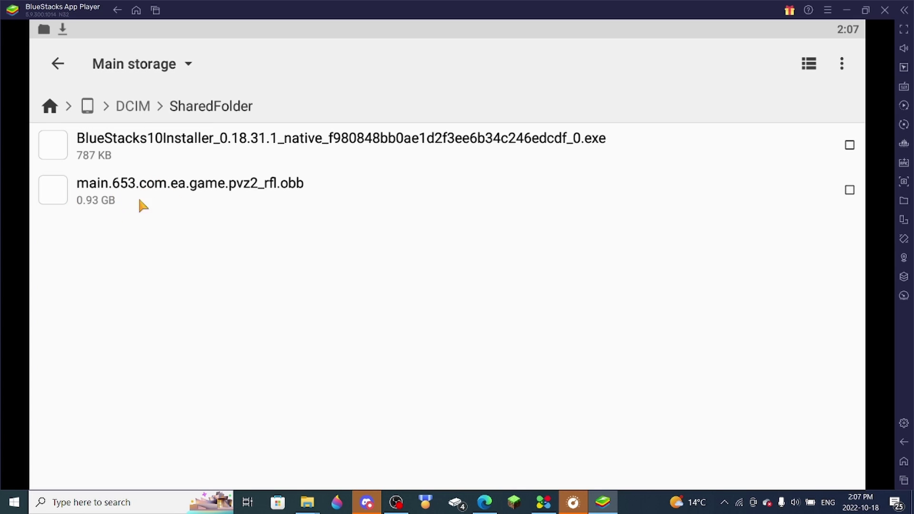
pyautogui.click(850, 191)
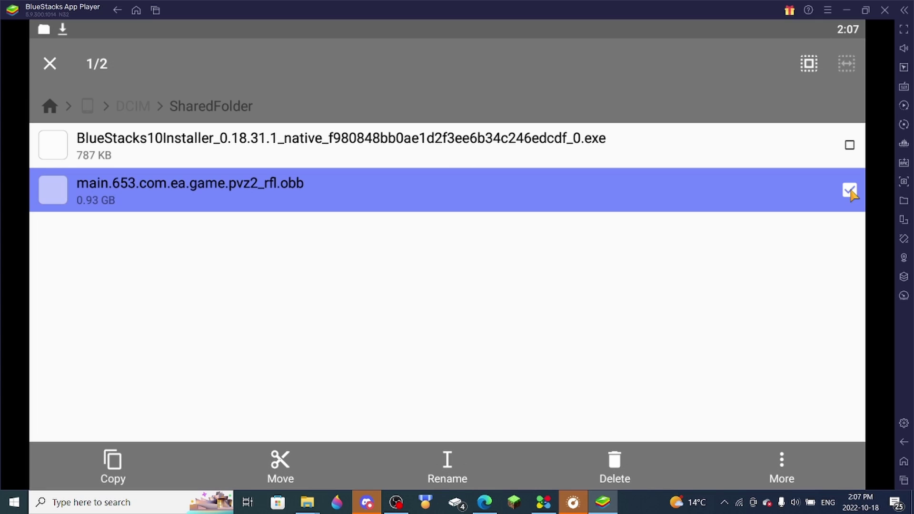
pyautogui.click(286, 463)
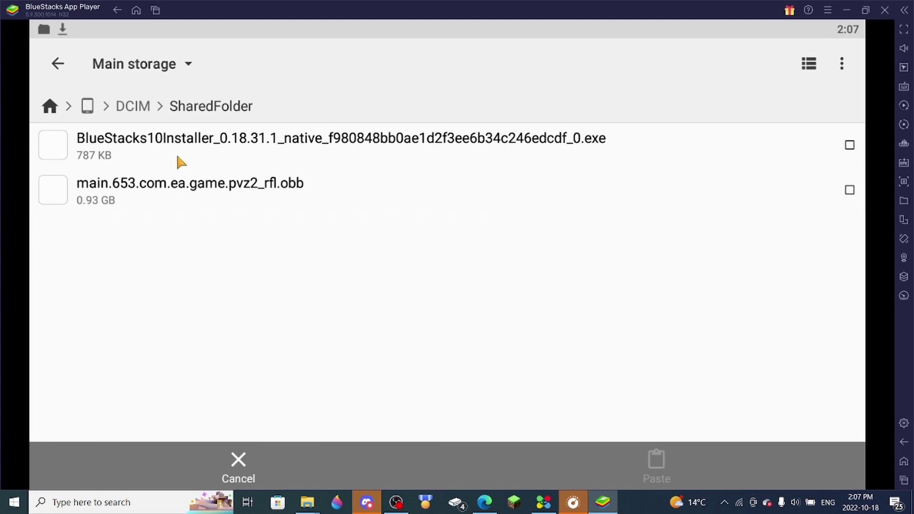
# Move main.653.com.ea.game.pvz2_rfl.obb into the com.ea.game.pvz2_rfl folder under Android/obb in main storage
pyautogui.click(60, 67)
pyautogui.click(57, 69)
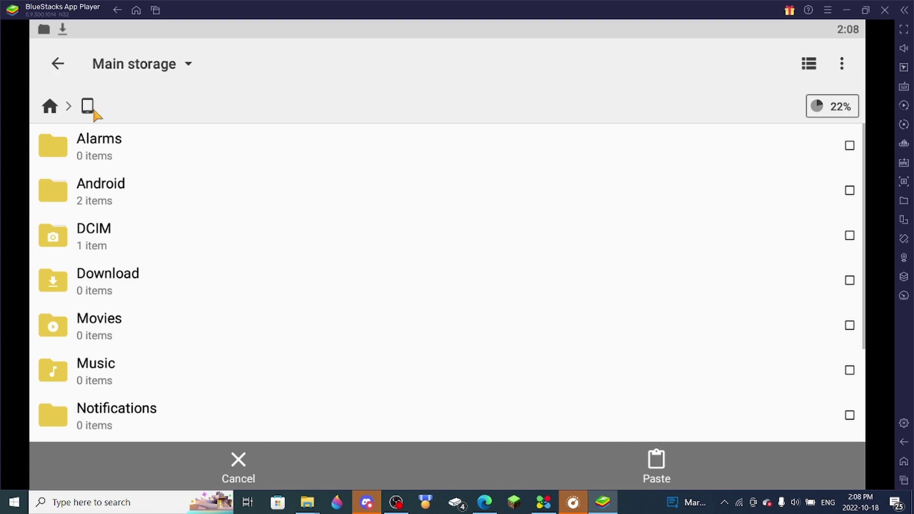
pyautogui.click(98, 199)
pyautogui.click(138, 200)
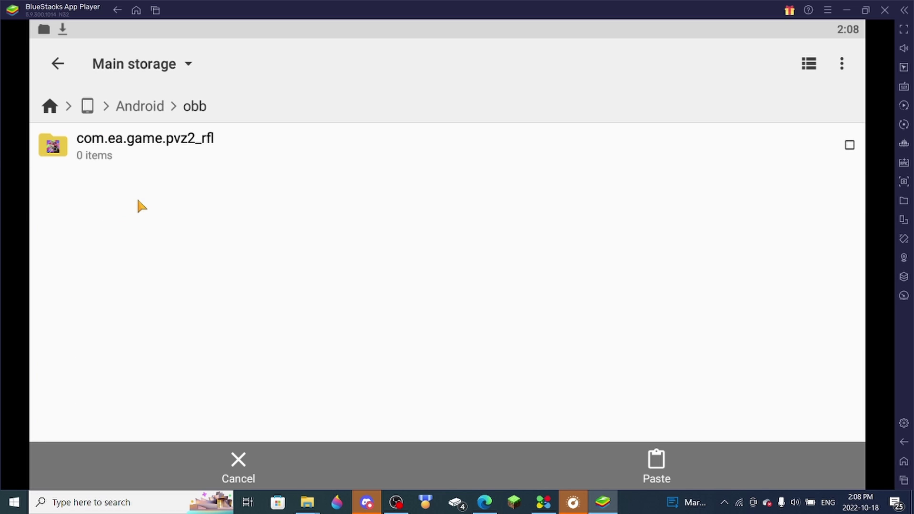
pyautogui.click(134, 151)
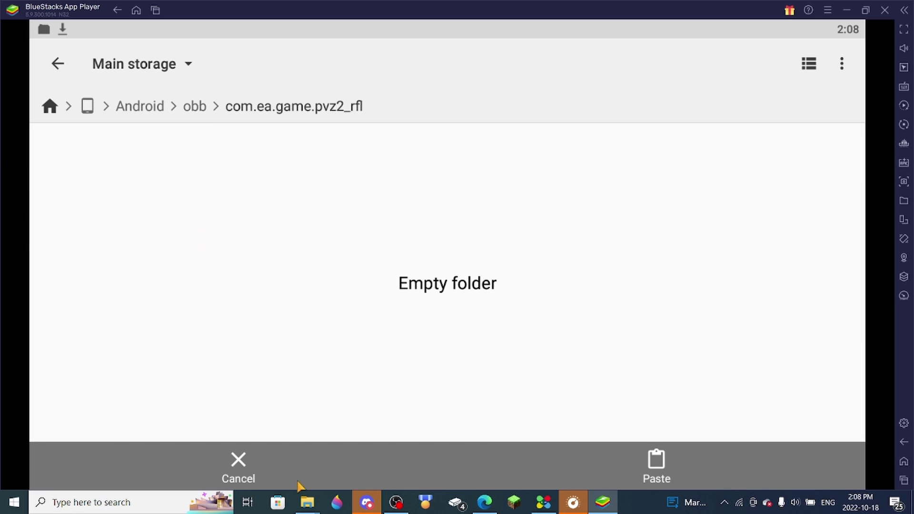
pyautogui.click(672, 460)
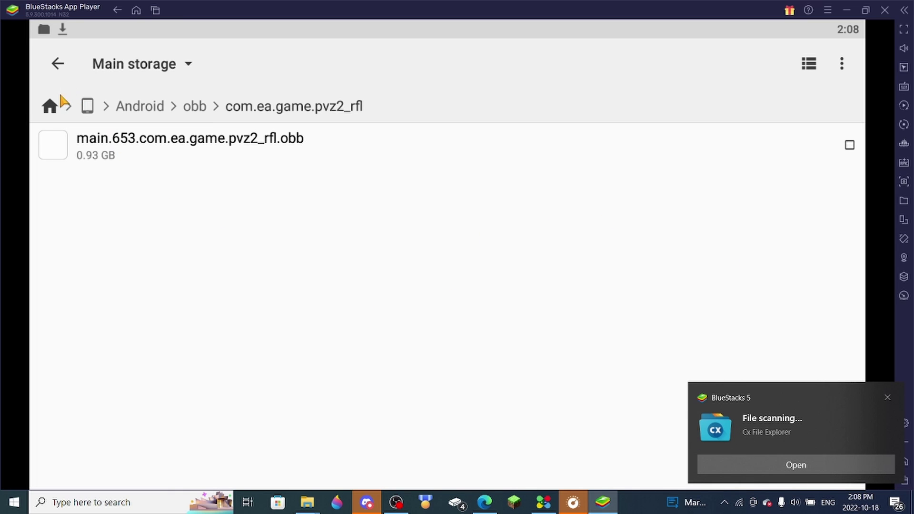
# Return to the BlueStacks home screen and launch PvZ 2: Reflourished
pyautogui.click(136, 10)
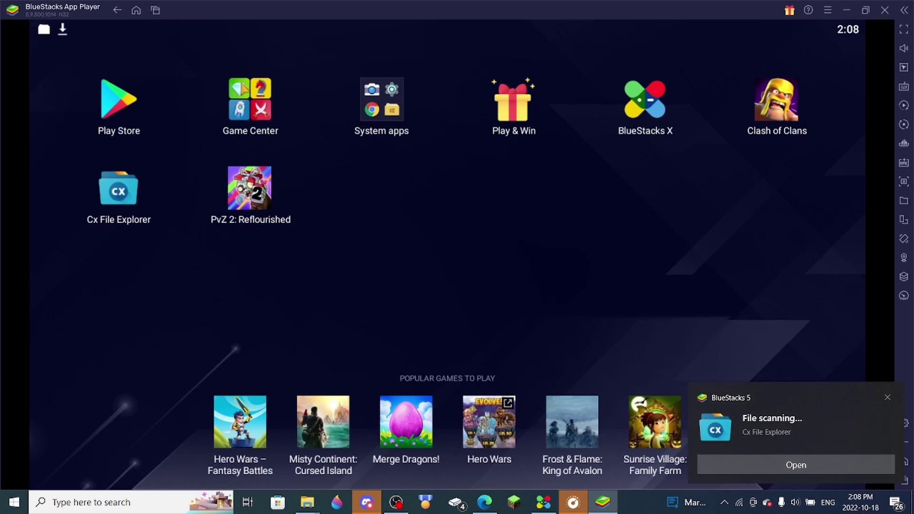
pyautogui.click(259, 186)
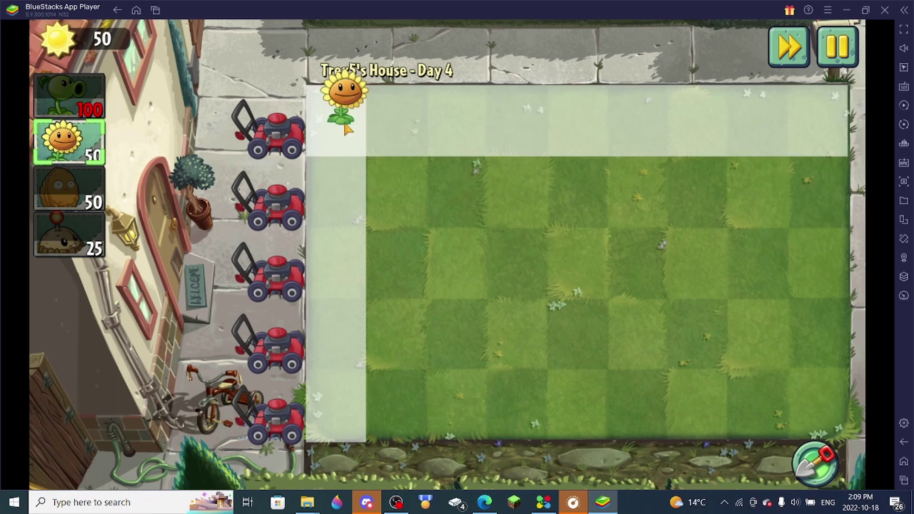
# In the Day 4 level, plant Sunflowers in the first column of the lawn's first three rows, collecting the sun that appears
pyautogui.click(338, 110)
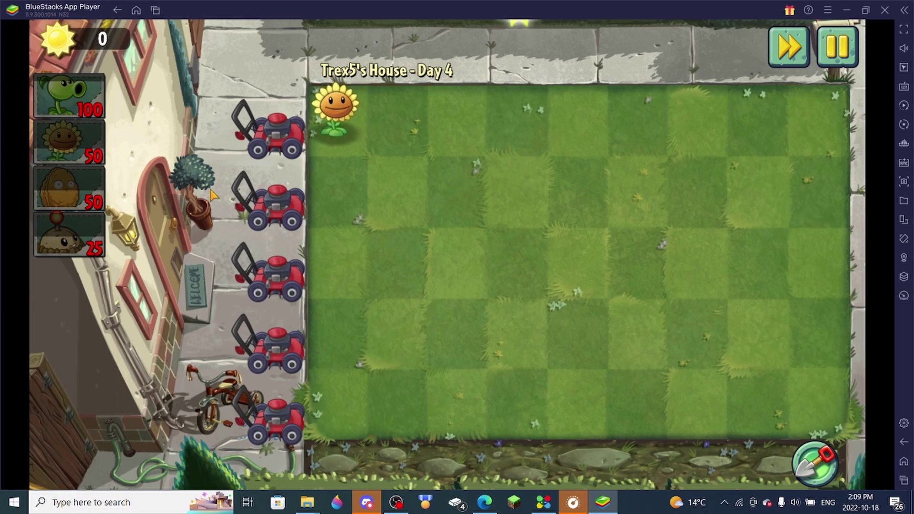
pyautogui.click(522, 119)
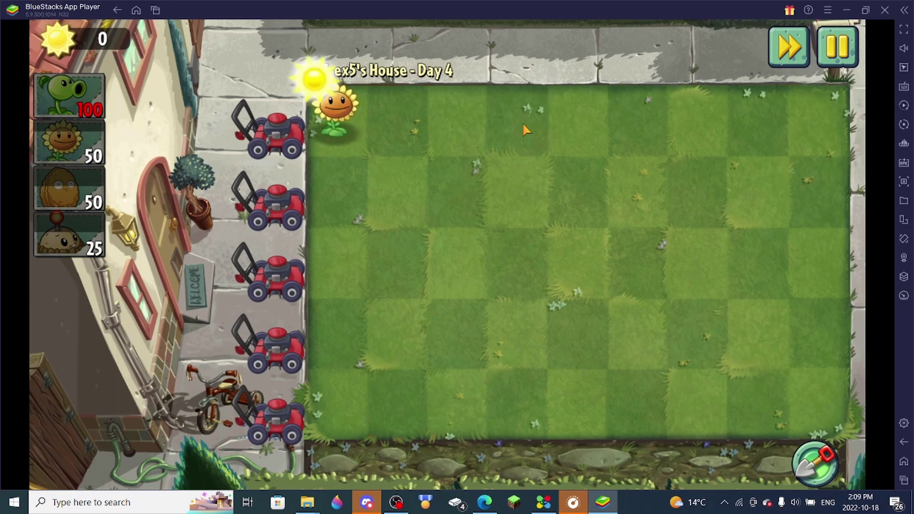
pyautogui.moveTo(69, 143); pyautogui.dragTo(341, 185)
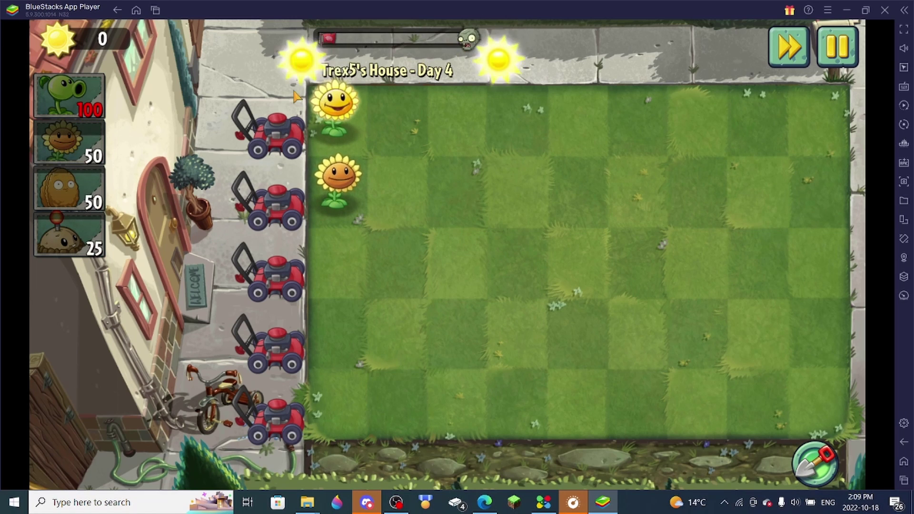
pyautogui.moveTo(69, 143); pyautogui.dragTo(335, 267)
pyautogui.click(364, 114)
# Plant a Peashooter in the third row's second column and Sunflowers in the first column of rows four and five, collecting sun
pyautogui.moveTo(69, 95); pyautogui.dragTo(427, 216)
pyautogui.click(405, 37)
pyautogui.moveTo(69, 143); pyautogui.dragTo(344, 341)
pyautogui.click(363, 245)
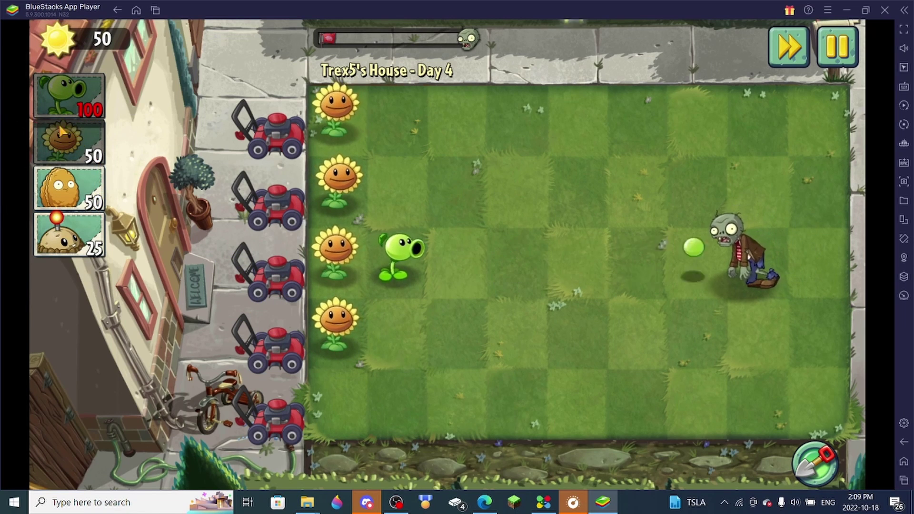
pyautogui.click(569, 66)
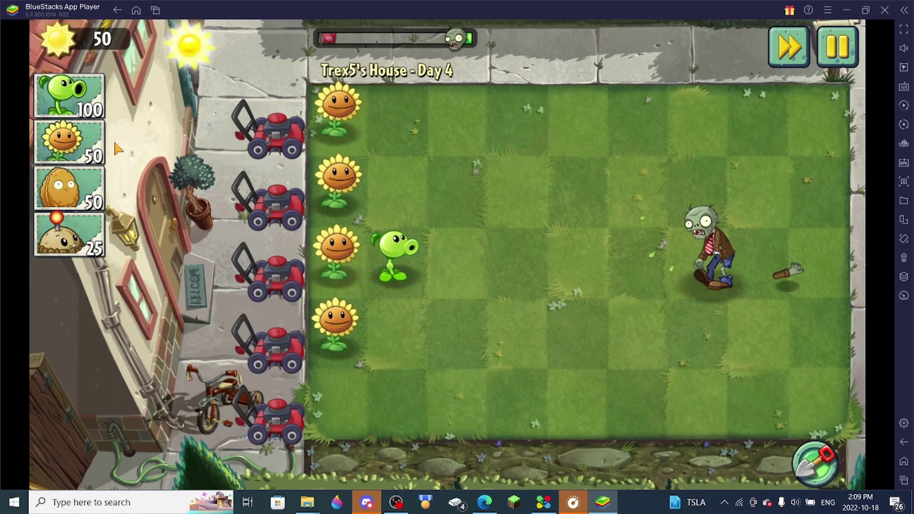
pyautogui.moveTo(69, 141); pyautogui.dragTo(341, 414)
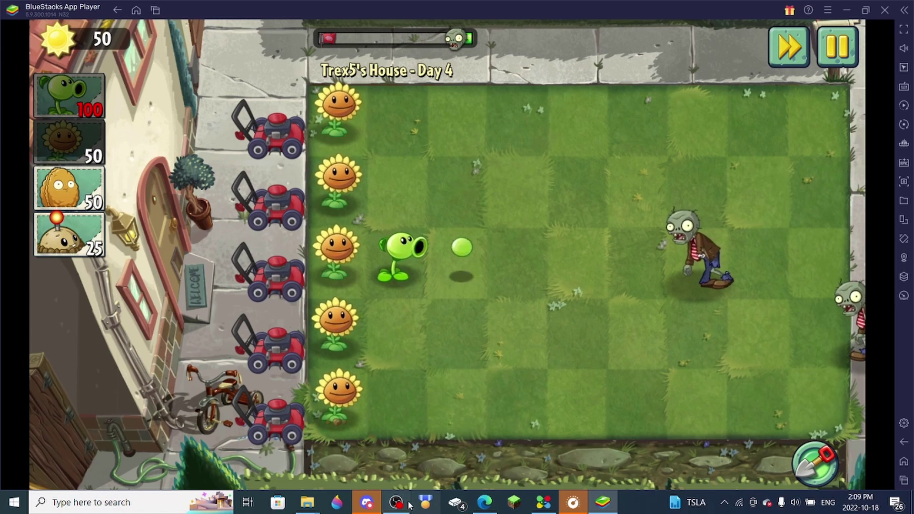